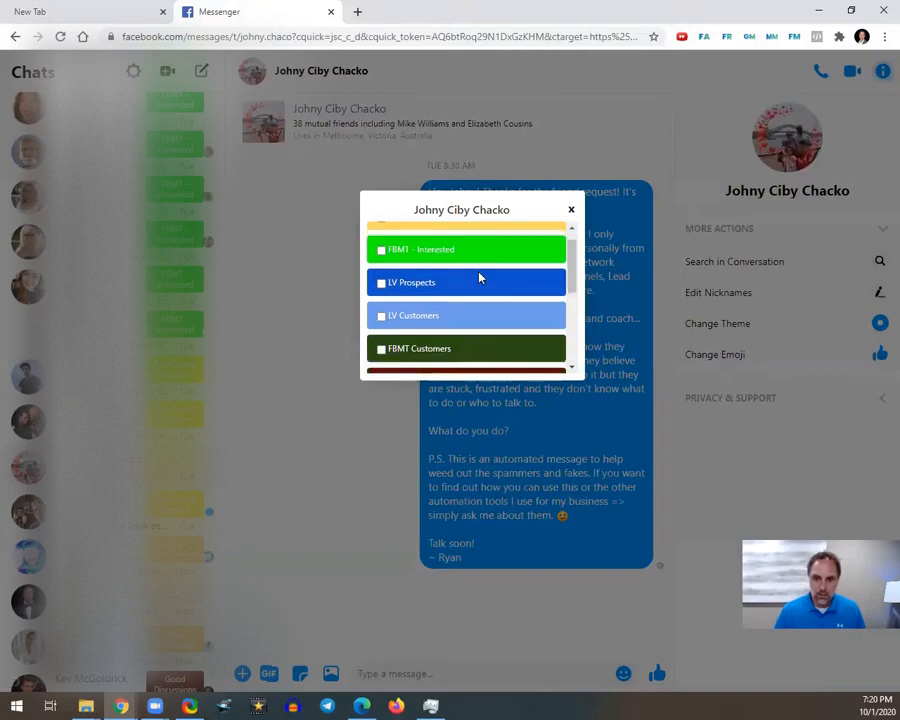
# - Assign the New Friend Request tag to the contact in the open tag list and close the list
pyautogui.scroll(3, 497, 310)
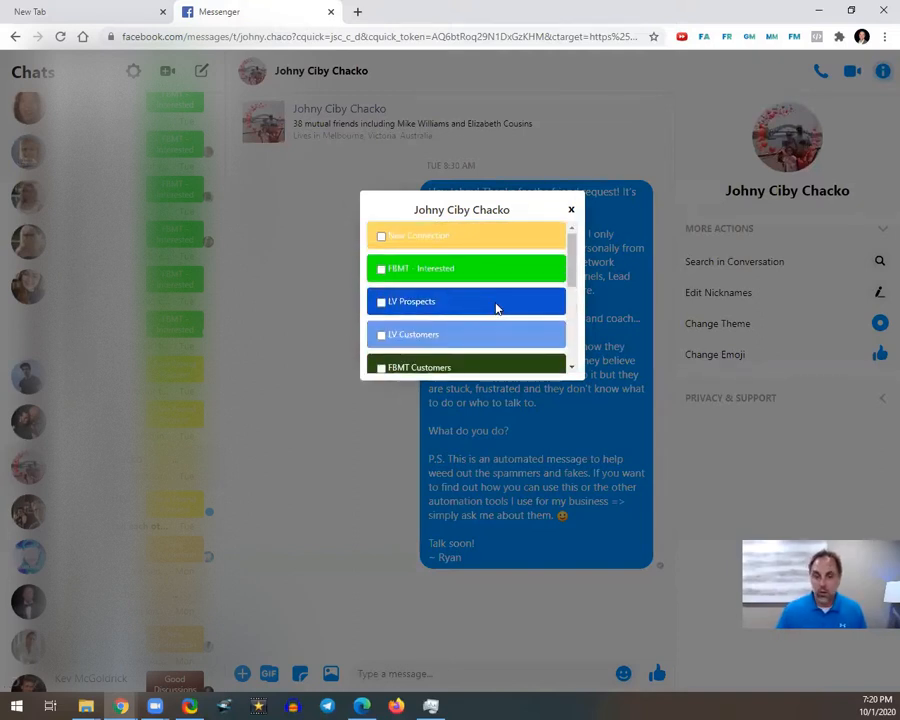
pyautogui.scroll(-3, 476, 302)
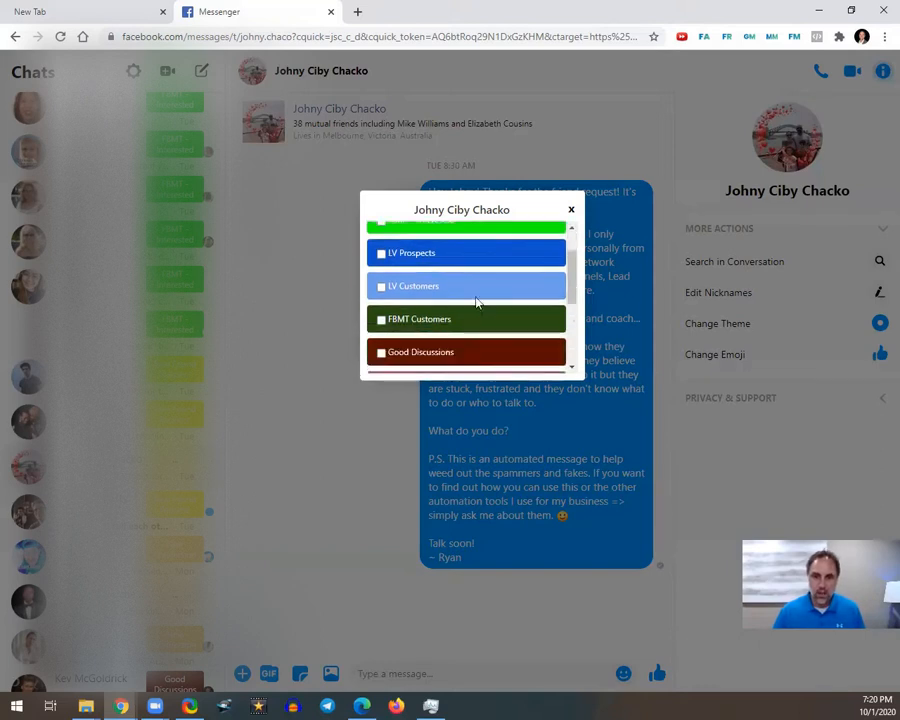
pyautogui.scroll(-2, 476, 303)
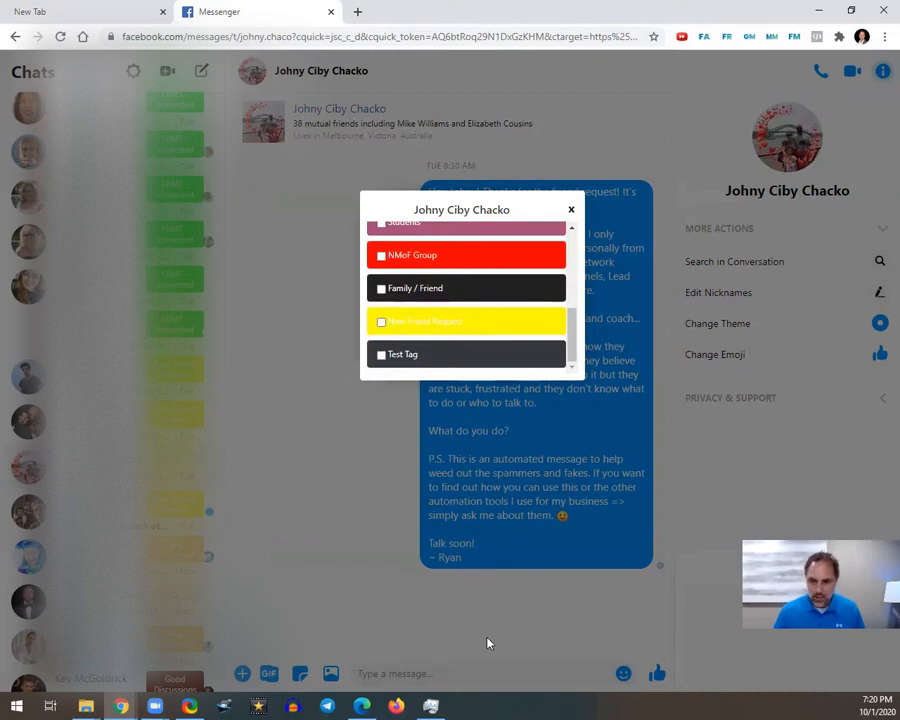
pyautogui.click(381, 322)
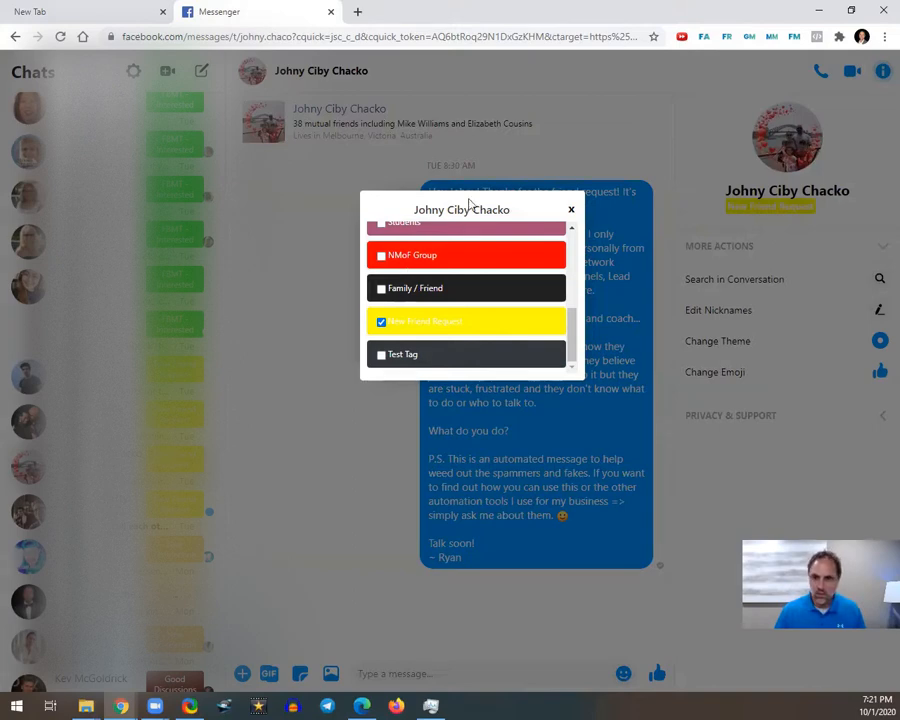
pyautogui.click(571, 210)
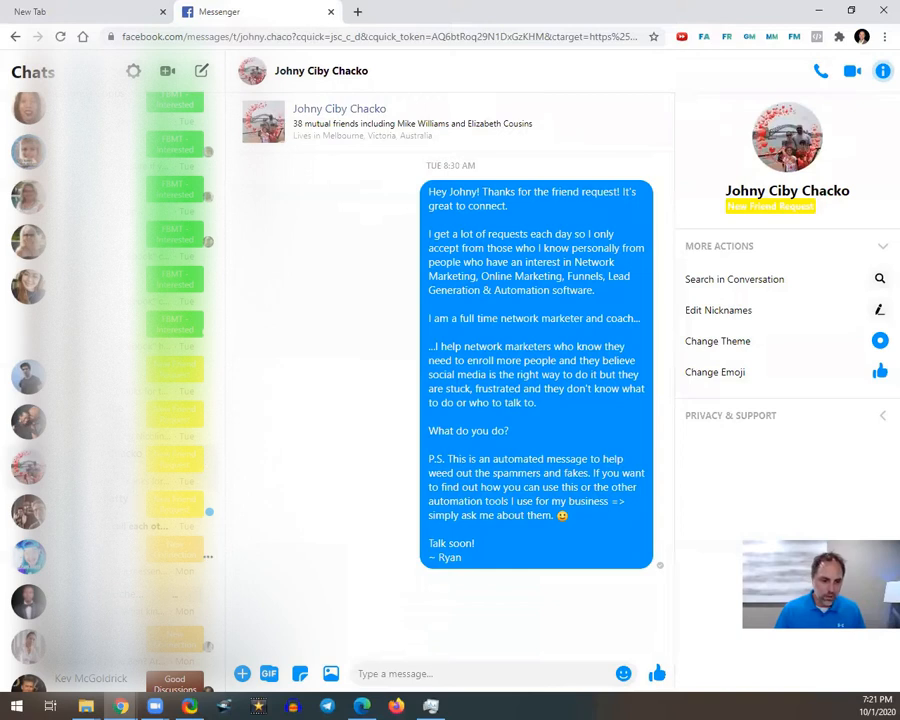
# - Browse the chat list and open the conversation with the New Connection contact who agreed to join the group
pyautogui.scroll(-5, 150, 400)
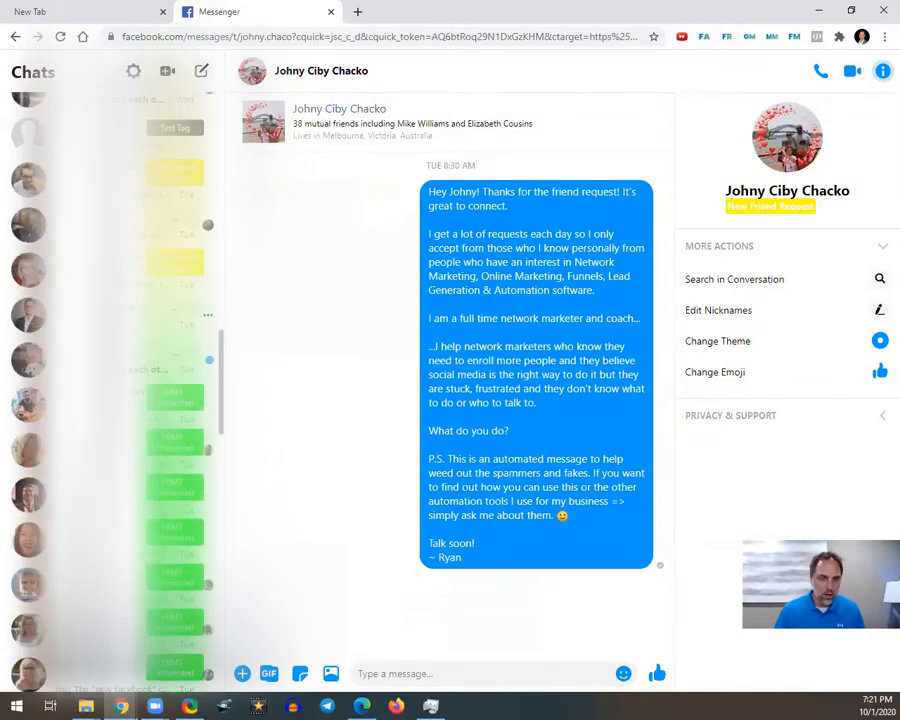
pyautogui.scroll(1, 120, 380)
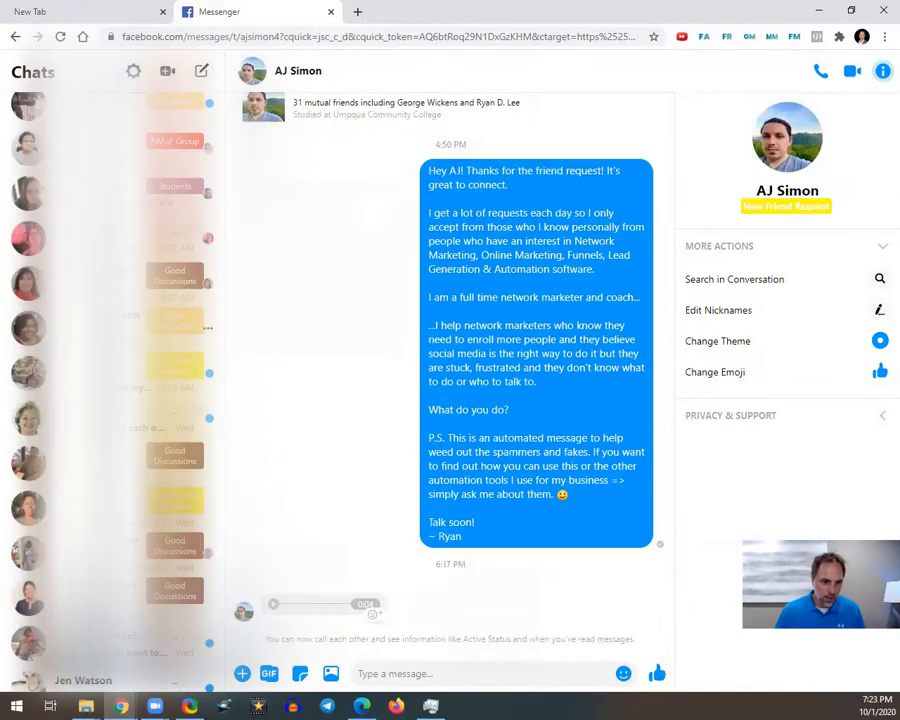
pyautogui.scroll(-1, 110, 380)
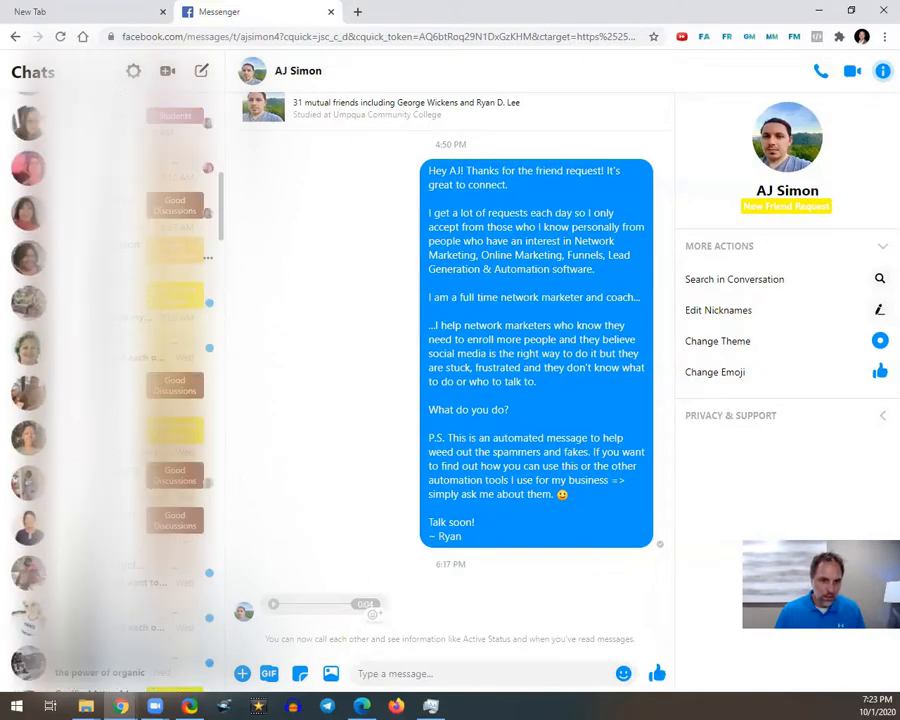
pyautogui.click(110, 481)
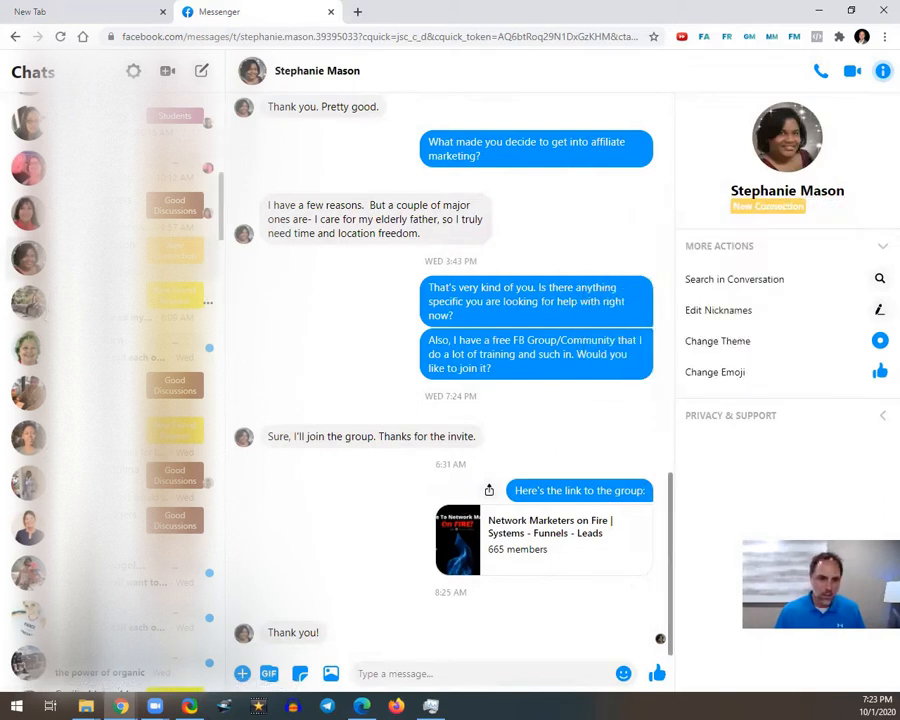
# - Replace this contact's New Connection tag with the NMoF Group tag and close the tag list
pyautogui.click(172, 258)
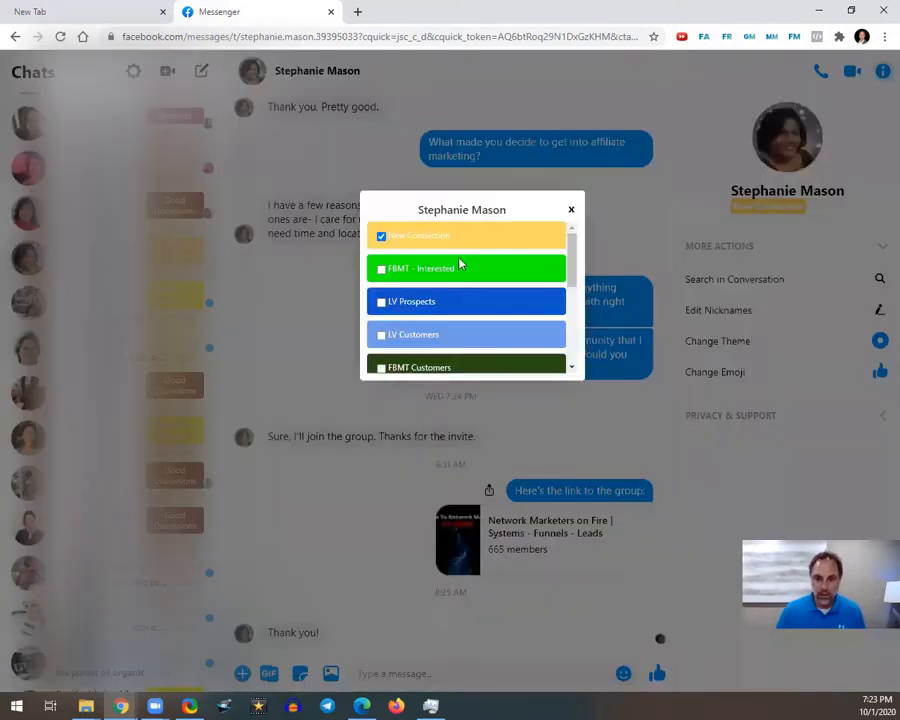
pyautogui.scroll(-5, 400, 262)
pyautogui.click(391, 260)
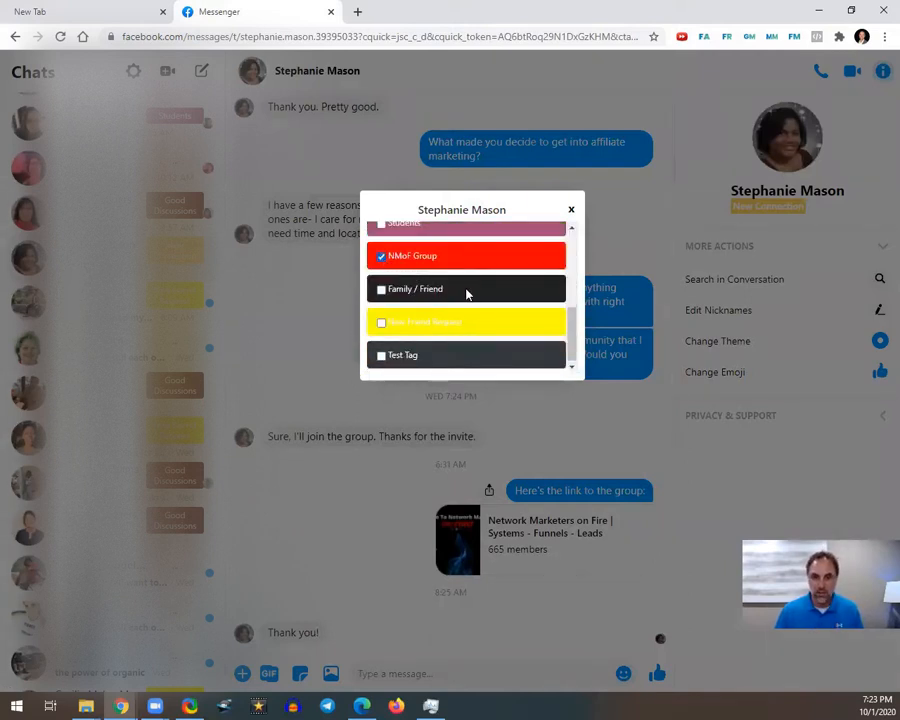
pyautogui.scroll(2, 468, 293)
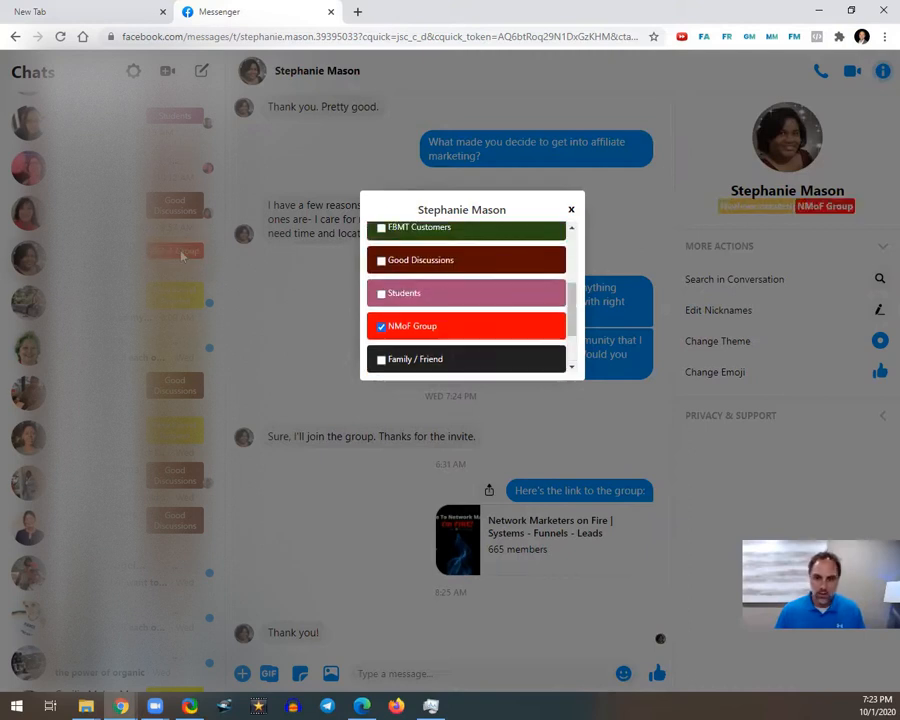
pyautogui.scroll(4, 456, 283)
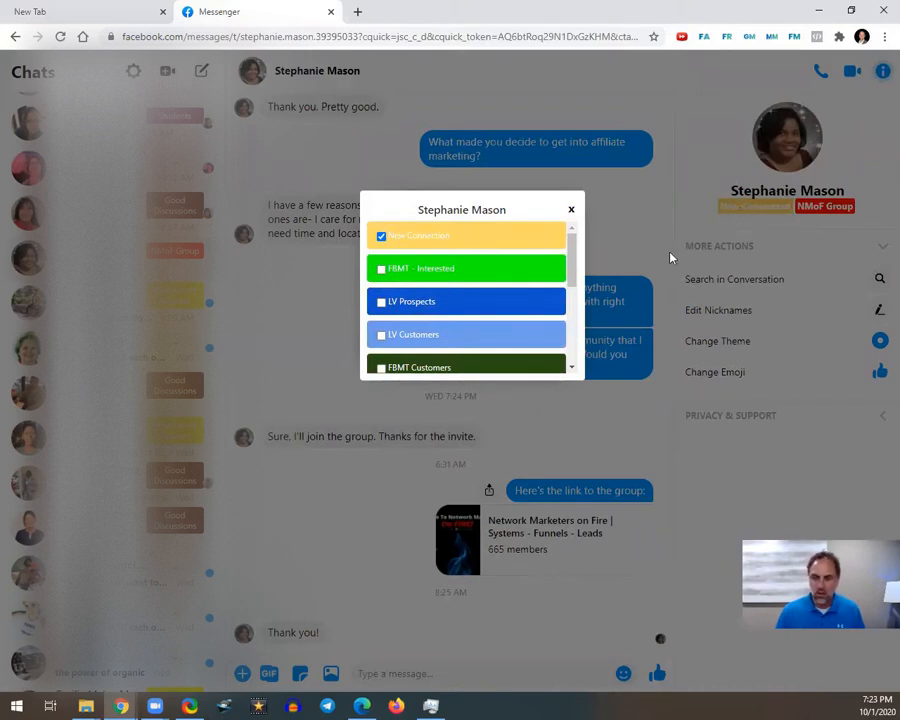
pyautogui.click(381, 236)
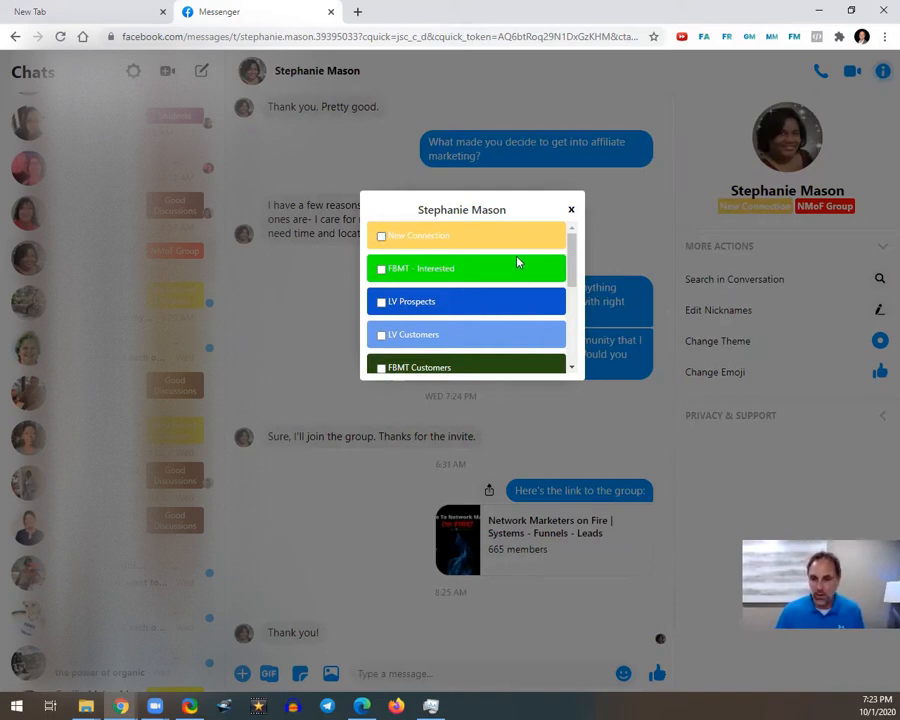
pyautogui.click(571, 212)
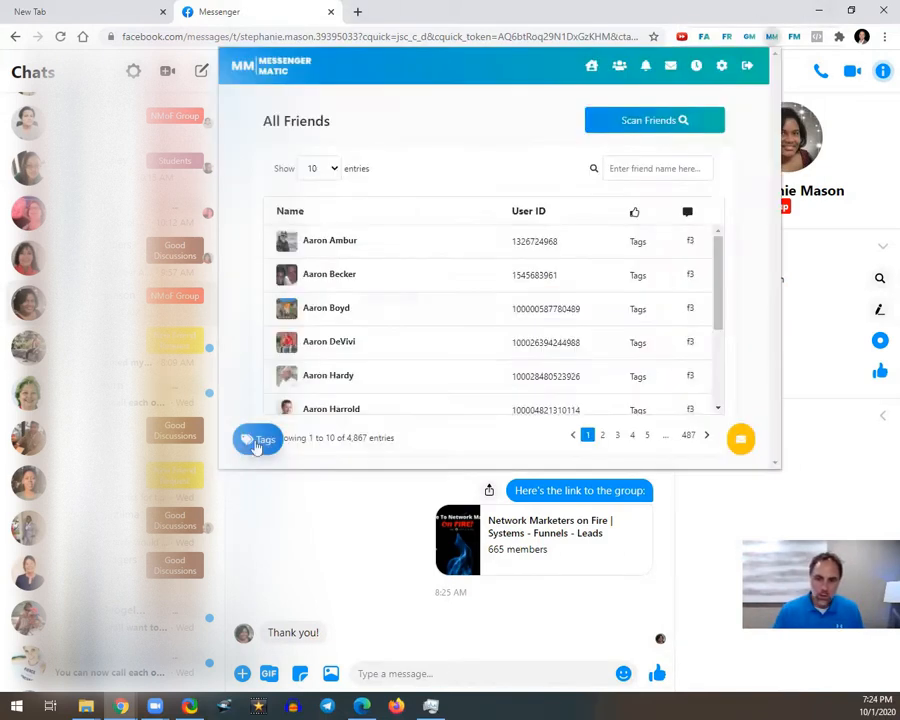
# - Create a new tag named "Test Tag For Video" in the MessengerMatic tag manager
pyautogui.click(258, 441)
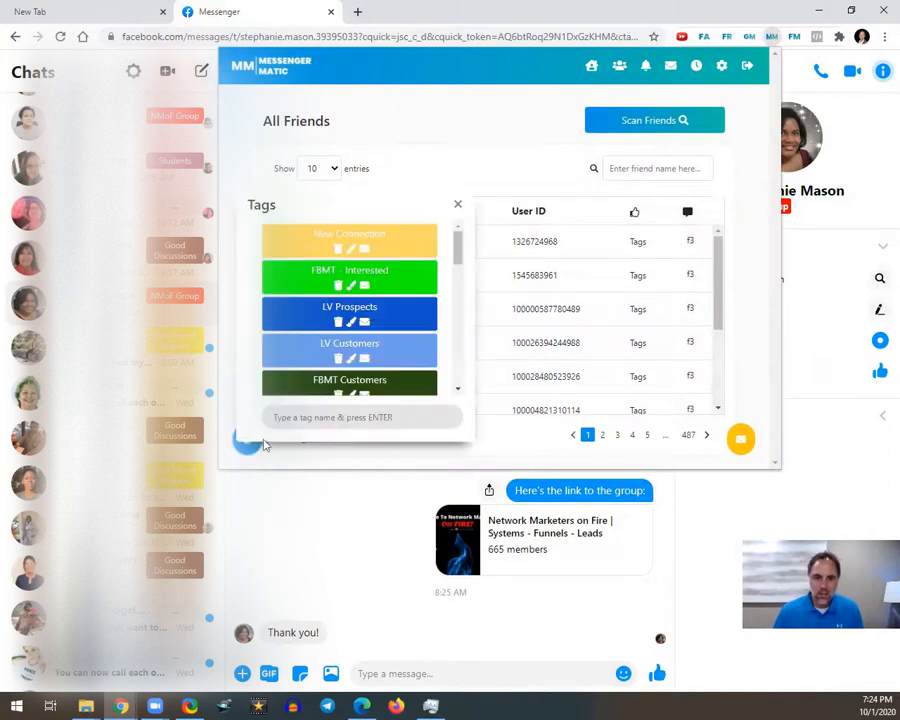
pyautogui.scroll(-3, 377, 311)
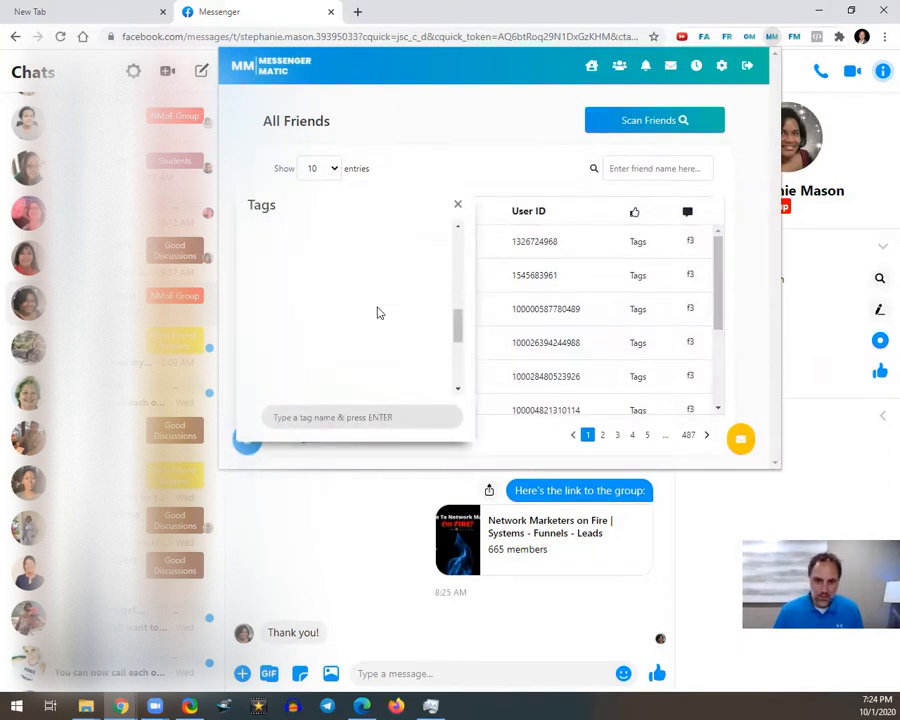
pyautogui.scroll(-2, 378, 314)
pyautogui.scroll(5, 380, 314)
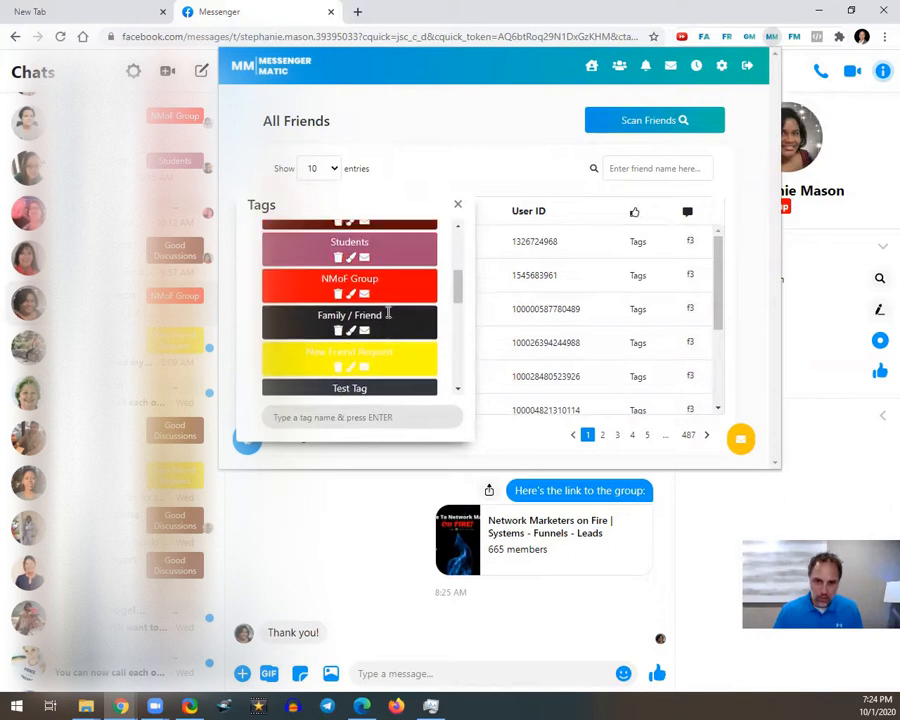
pyautogui.scroll(2, 388, 312)
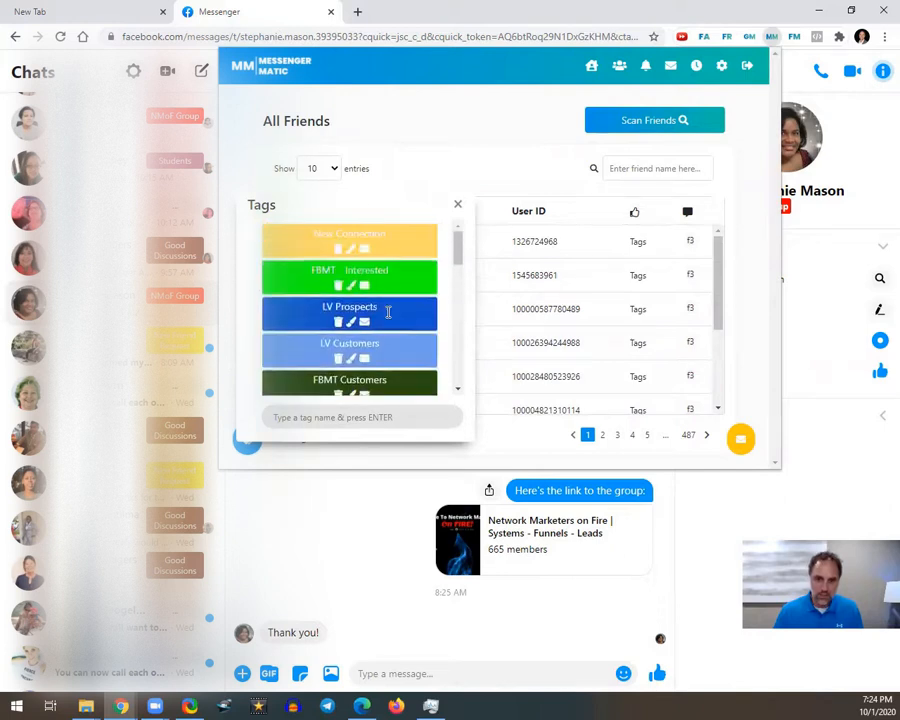
pyautogui.click(349, 414)
pyautogui.write('Test Tag')
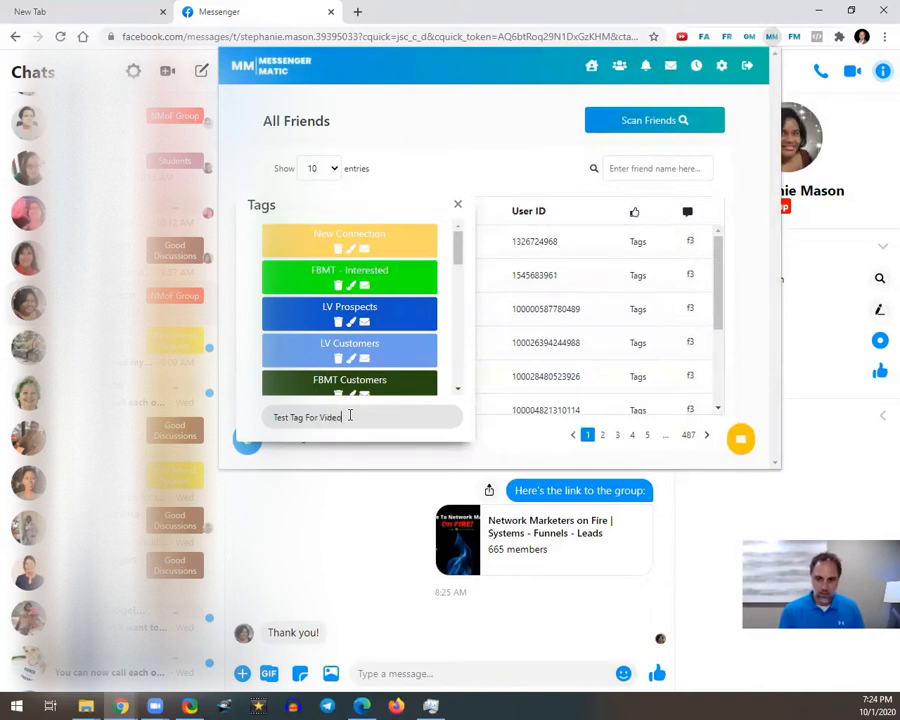
pyautogui.write('For Video')
pyautogui.press('Return')
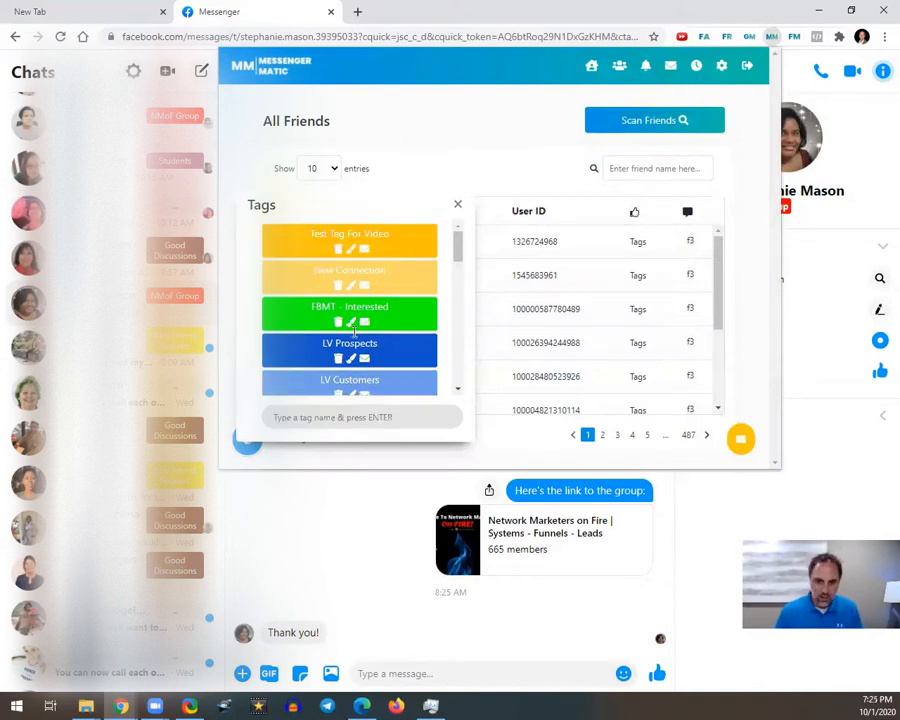
# - Change the colour of the "Test Tag For Video" tag to bright magenta and look through the tag list
pyautogui.click(352, 248)
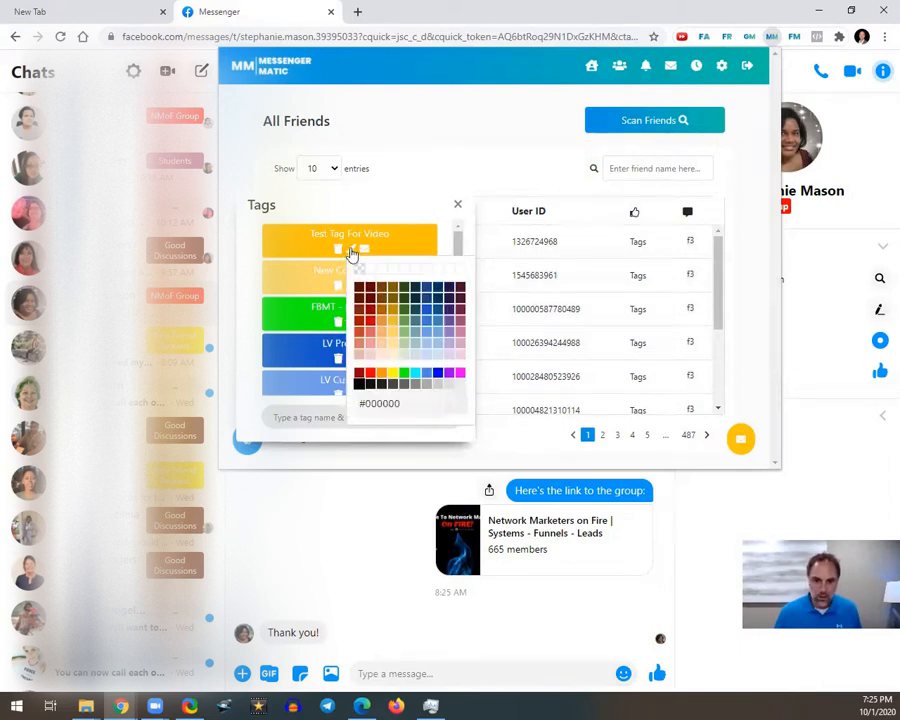
pyautogui.click(460, 374)
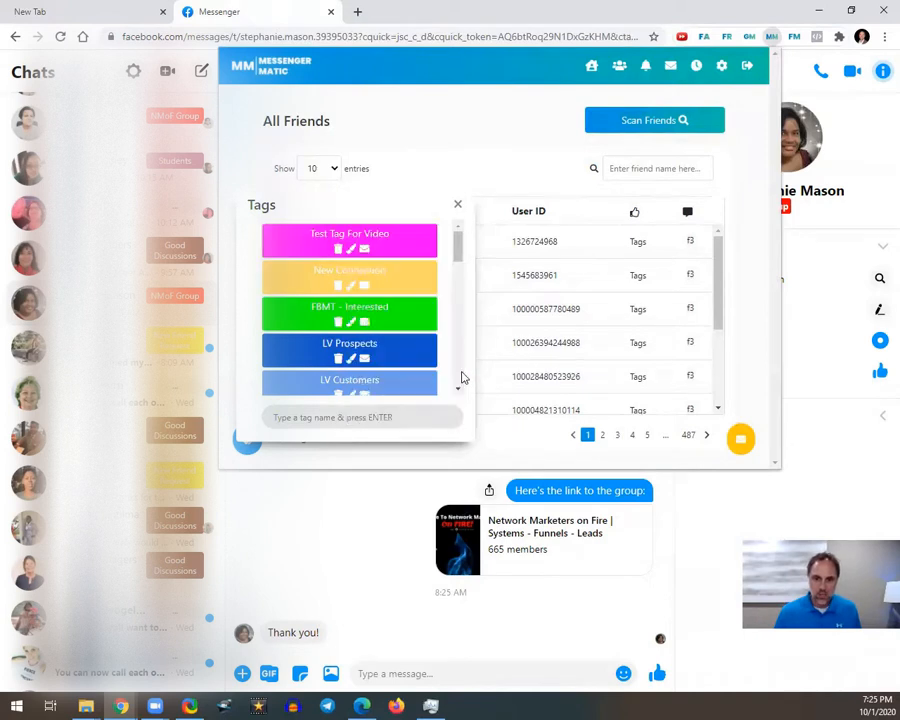
pyautogui.scroll(-5, 366, 281)
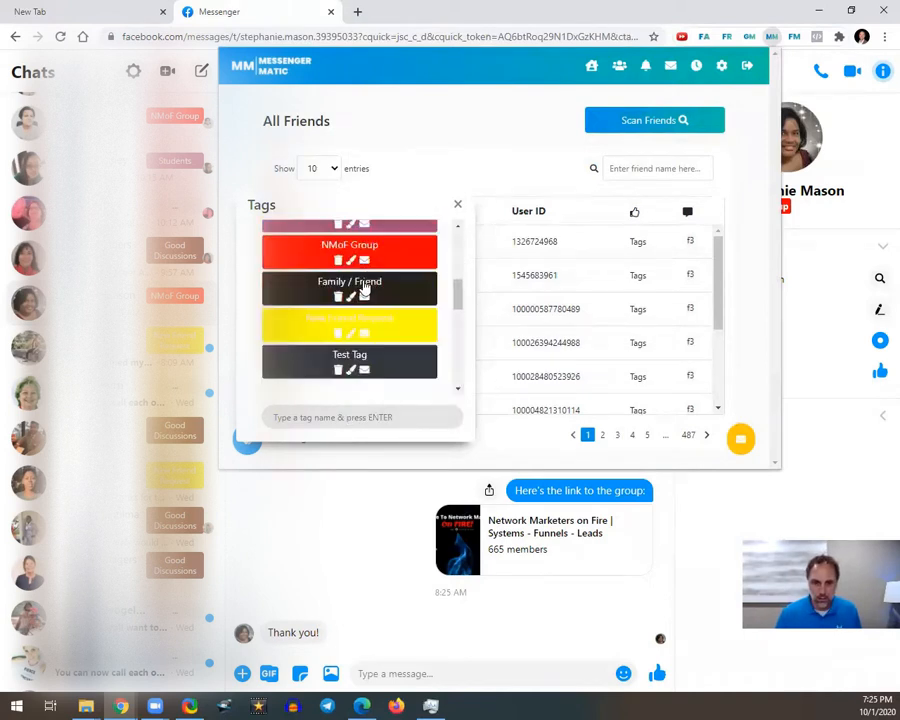
pyautogui.scroll(4, 364, 286)
pyautogui.scroll(3, 364, 286)
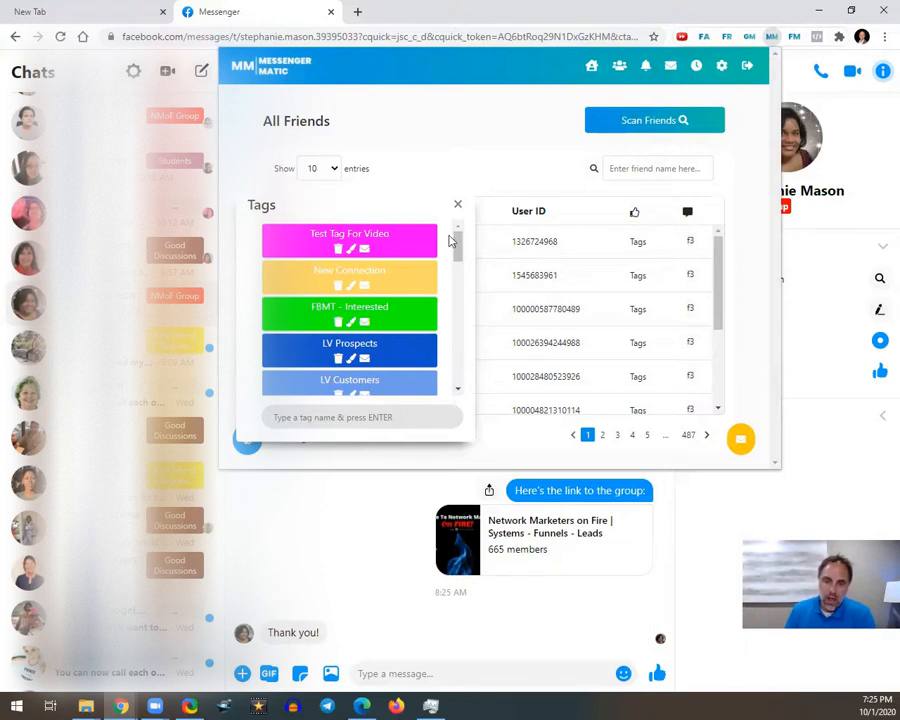
# - Start a bulk message to the contacts tagged Test Tag, opening with "Hey [first_name]"
pyautogui.scroll(-4, 382, 354)
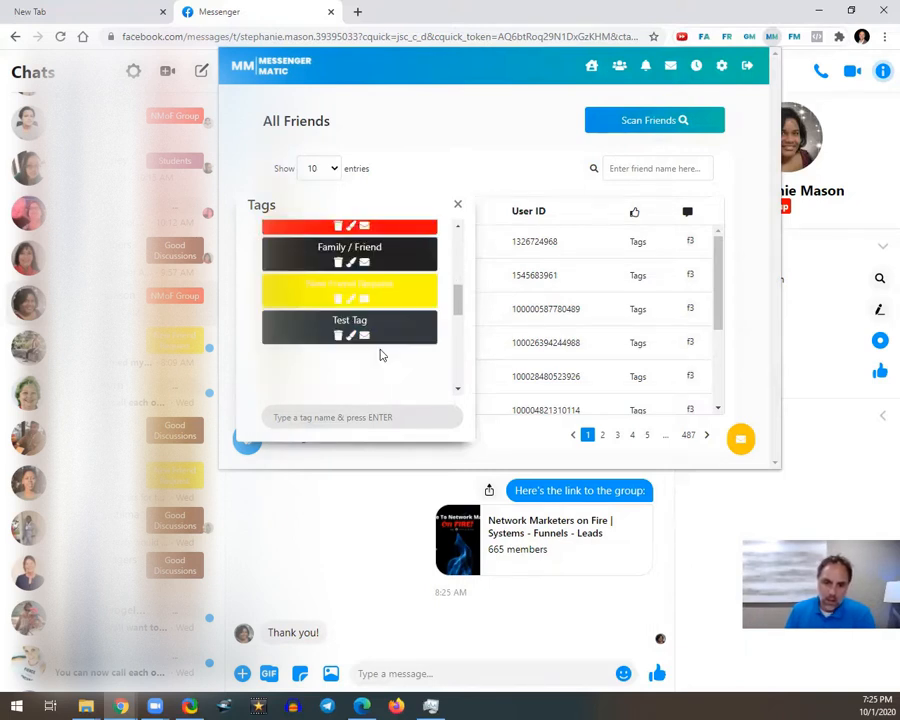
pyautogui.scroll(1, 388, 354)
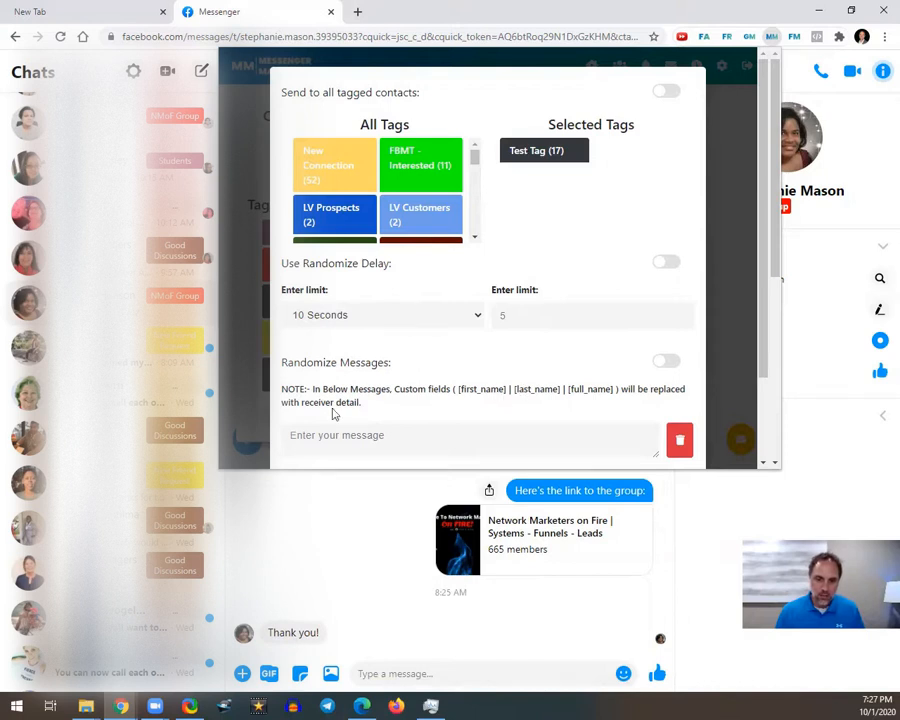
pyautogui.click(339, 440)
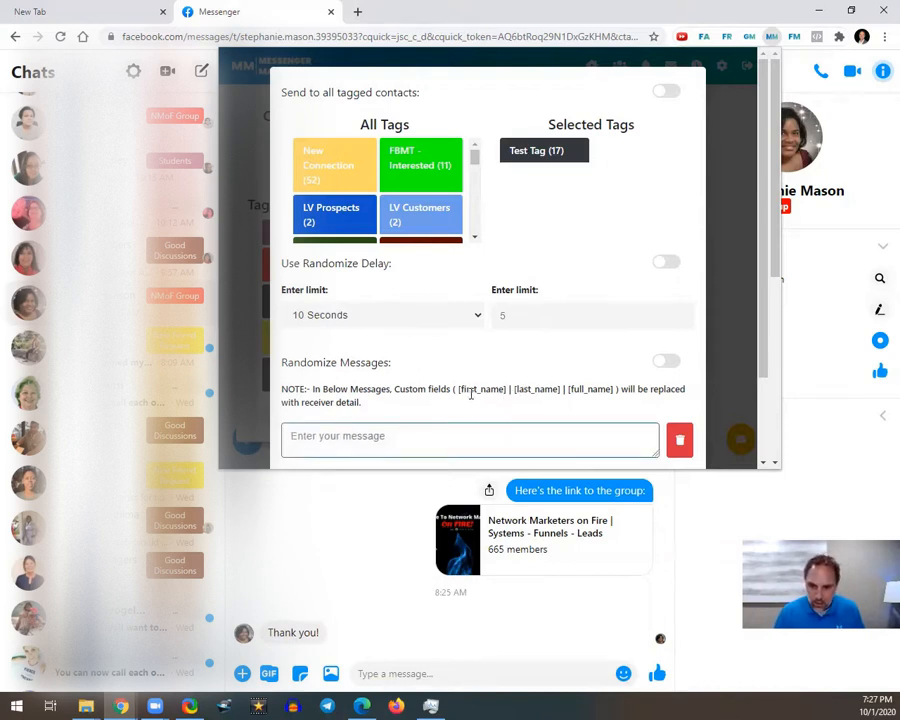
pyautogui.moveTo(458, 388); pyautogui.dragTo(508, 392)
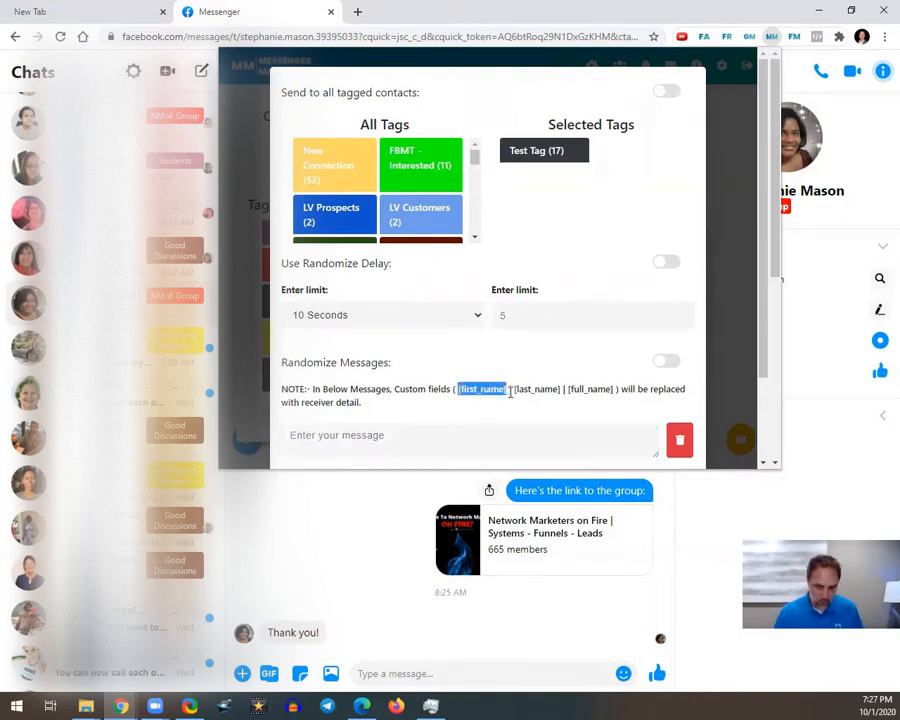
pyautogui.click(434, 438)
pyautogui.write('Hey')
pyautogui.write('[first_name]')
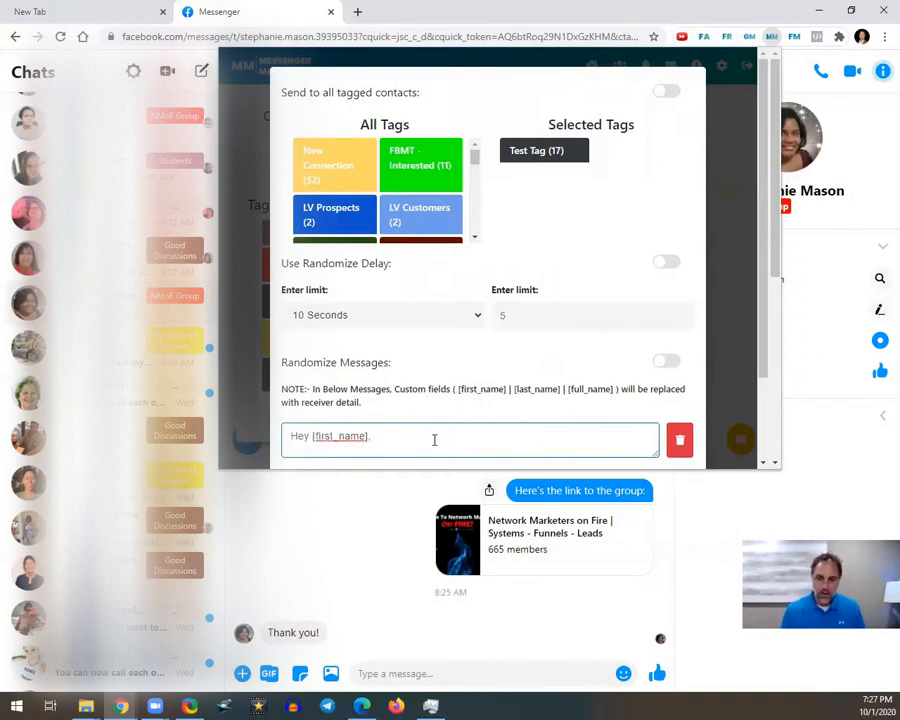
# - Continue the bulk message with ", I noticed you haven't responded to my message yet. Are you there? Are you a human?"
pyautogui.write(", I noticed you haven't r")
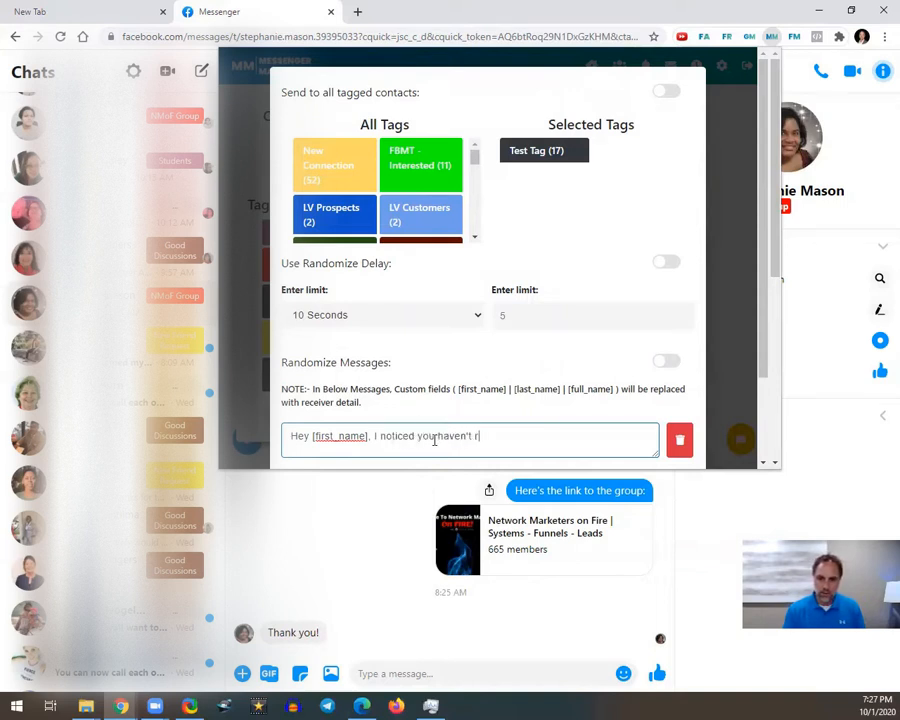
pyautogui.write('espeded')
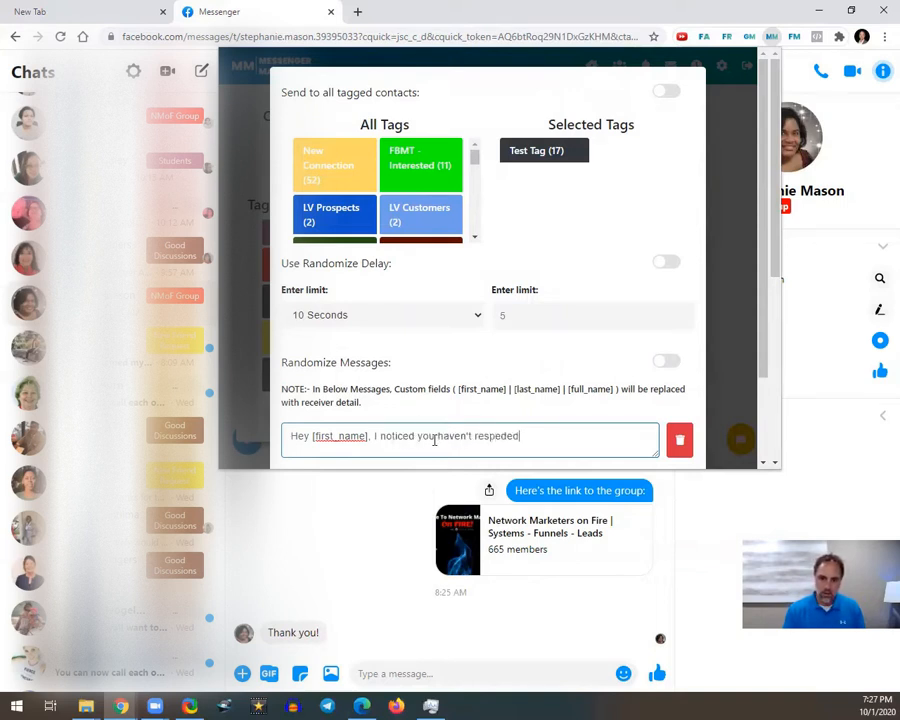
pyautogui.press('BackSpace')
pyautogui.press('BackSpace')
pyautogui.press('BackSpace')
pyautogui.press('BackSpace')
pyautogui.write('onded to my message')
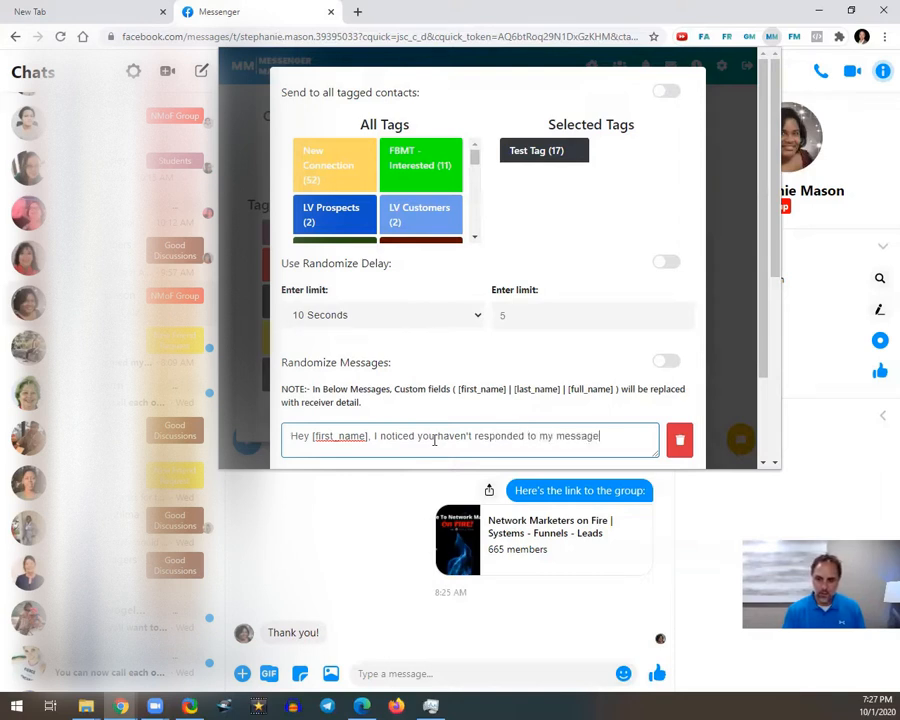
pyautogui.write(' yet. Are you ')
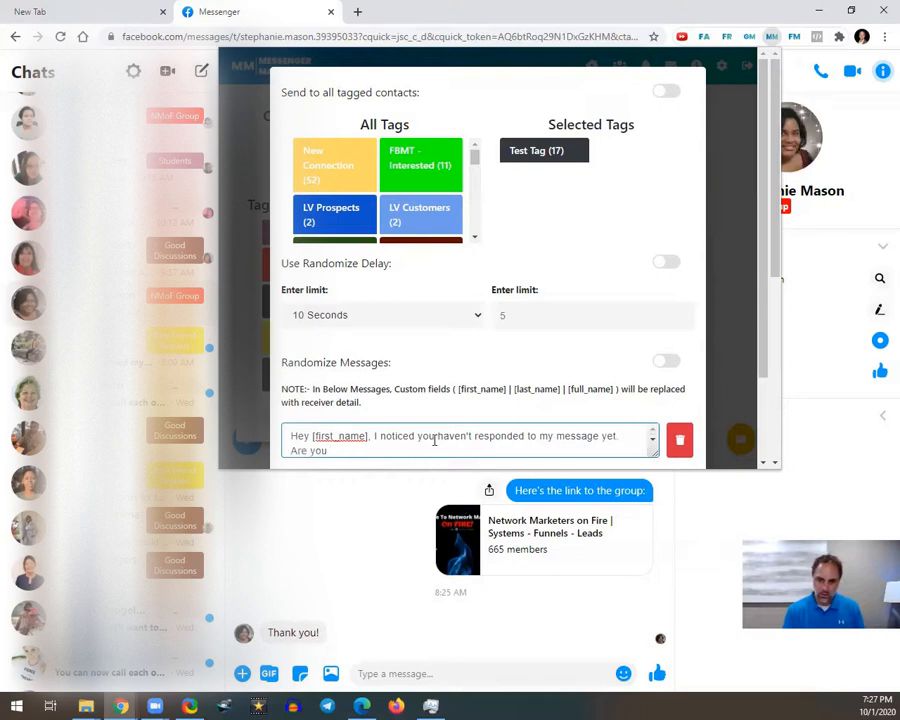
pyautogui.write('there')
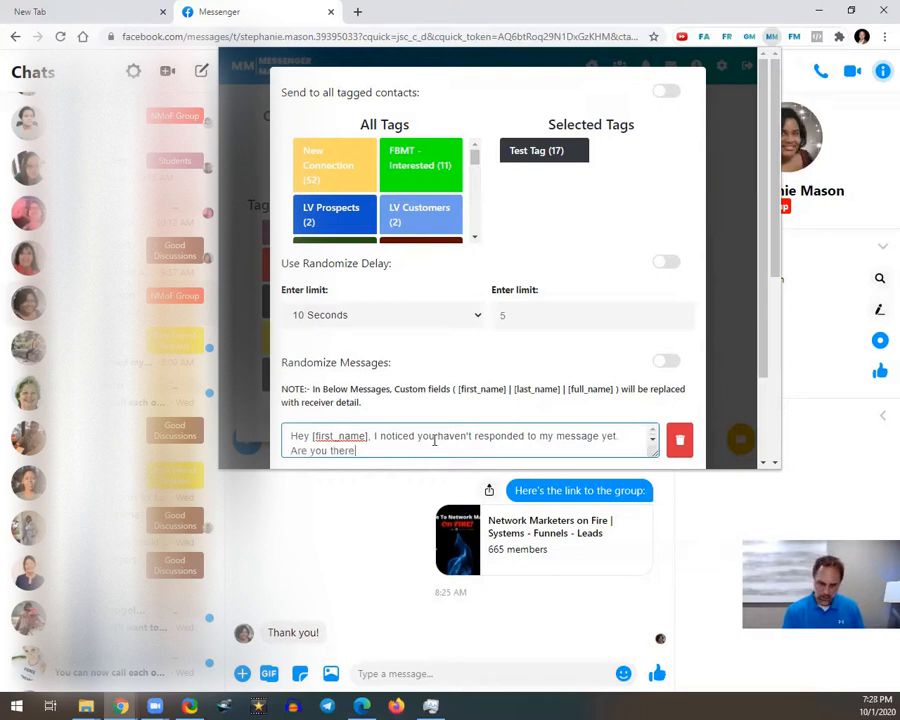
pyautogui.write('? Are you a human?')
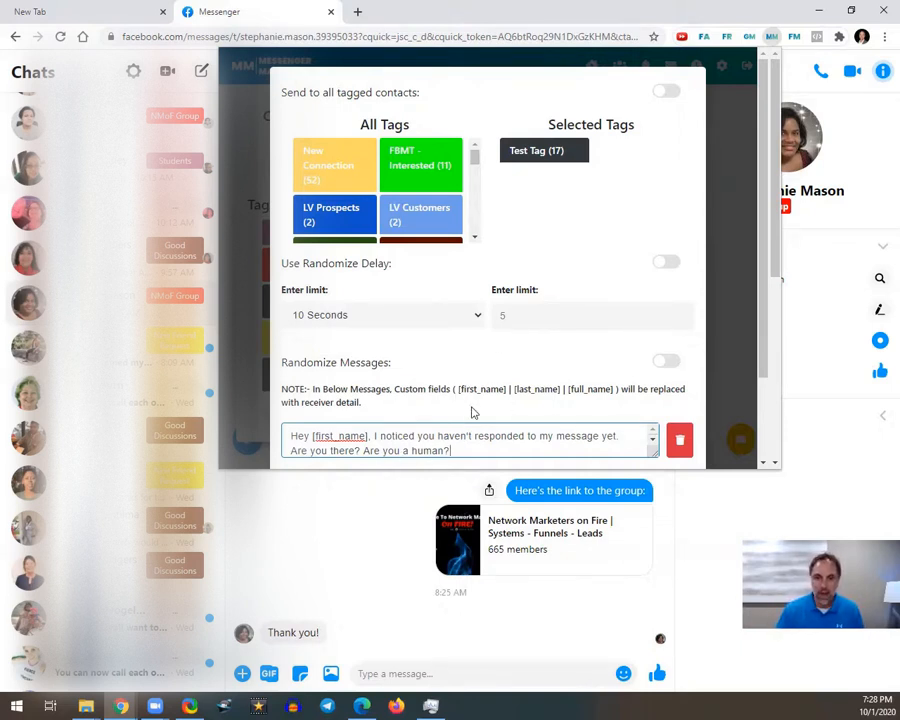
# - Set the bulk message's numeric limit to 17, keeping the 10 Seconds delay, and review the completed send settings
pyautogui.click(521, 316)
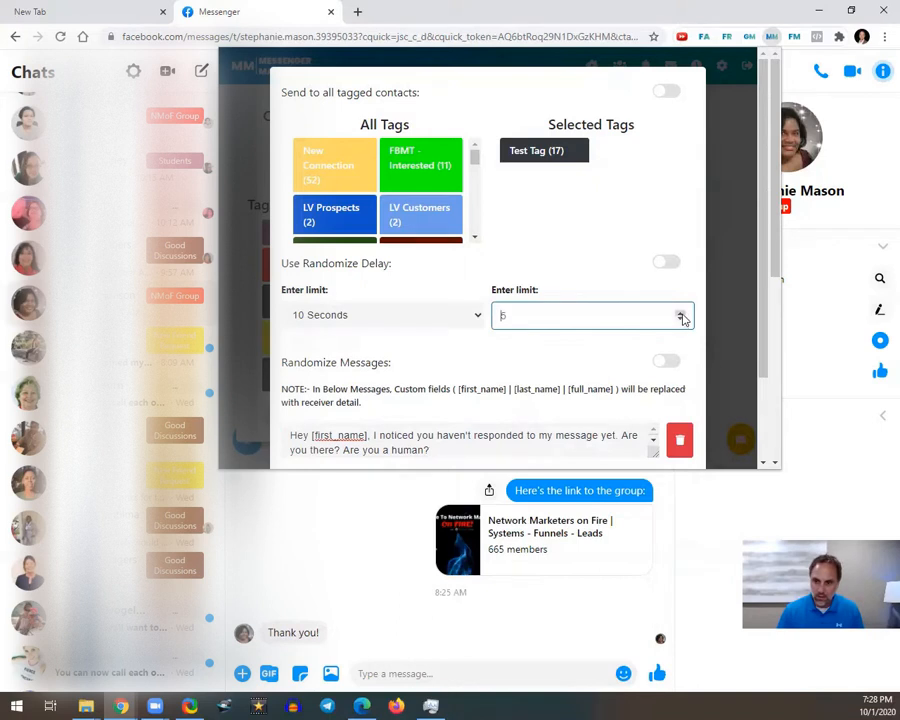
pyautogui.moveTo(681, 315); pyautogui.dragTo(681, 315)
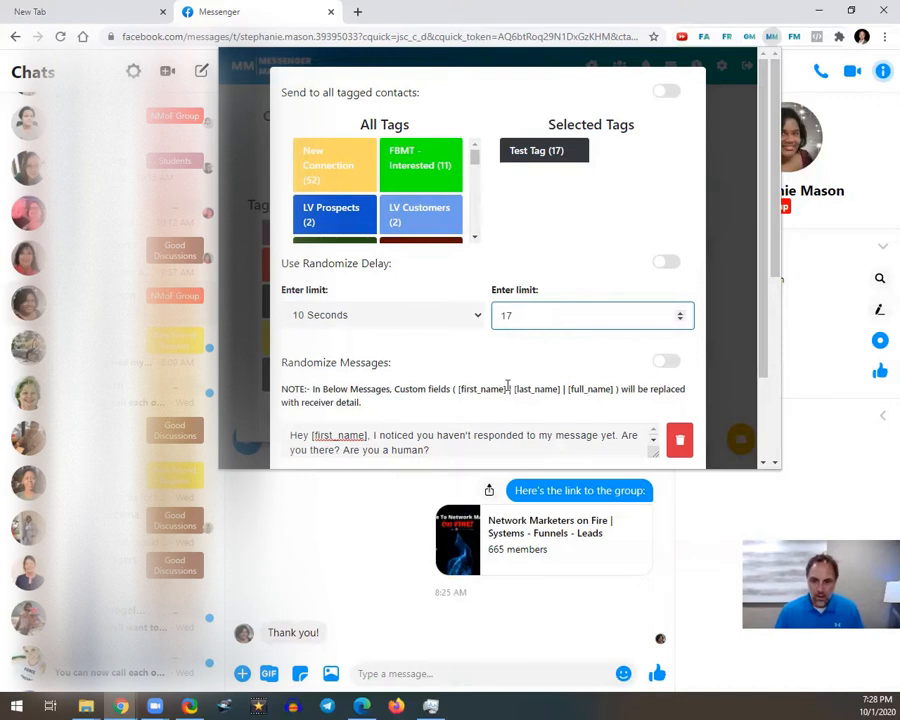
pyautogui.scroll(-1, 519, 391)
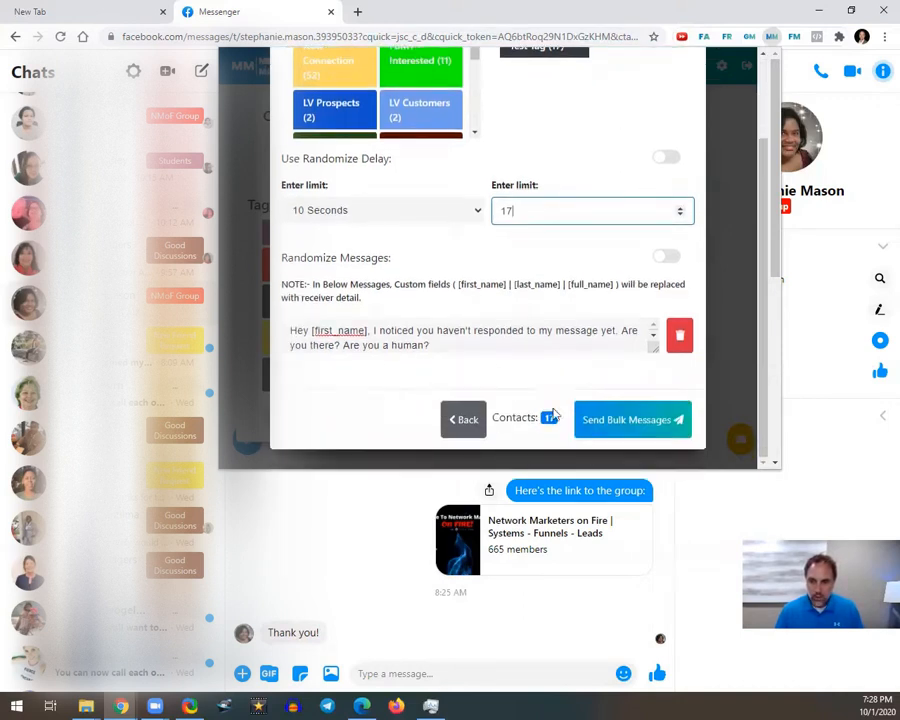
pyautogui.scroll(1, 559, 319)
pyautogui.scroll(-1, 561, 320)
pyautogui.scroll(1, 600, 320)
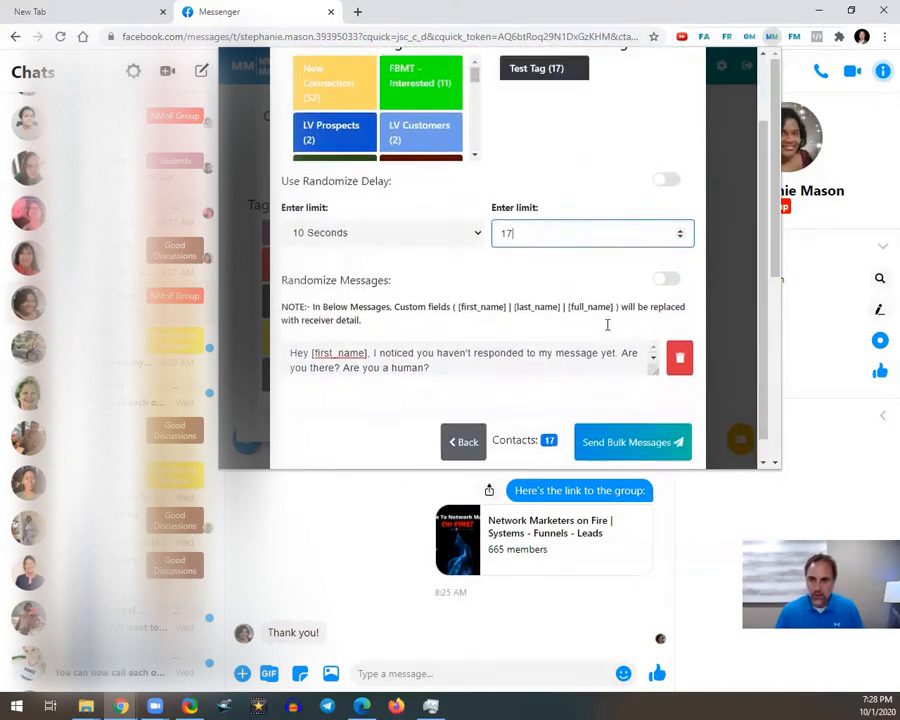
pyautogui.scroll(-1, 594, 320)
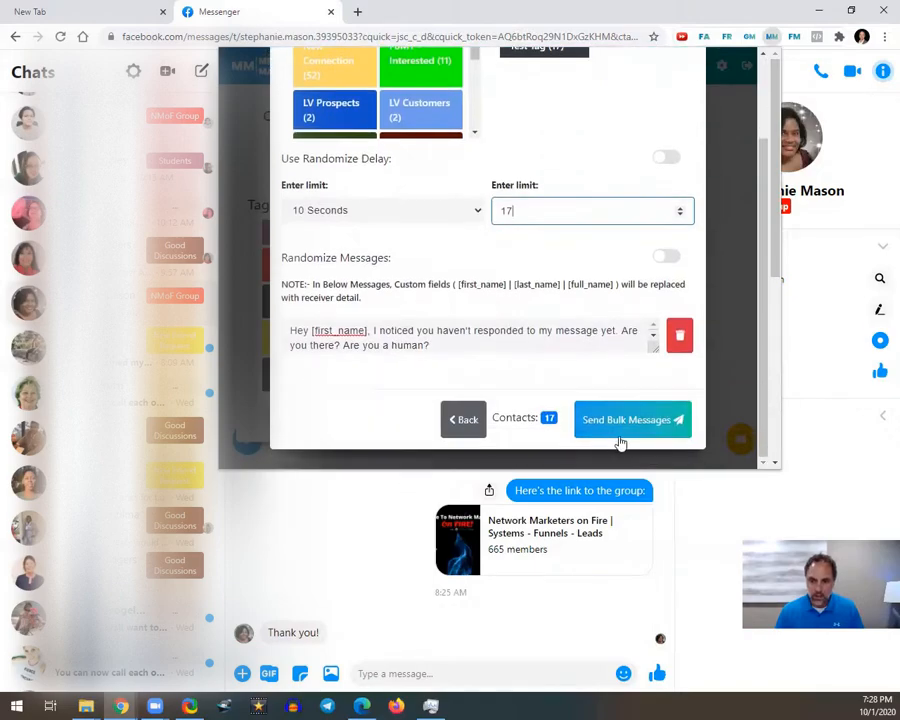